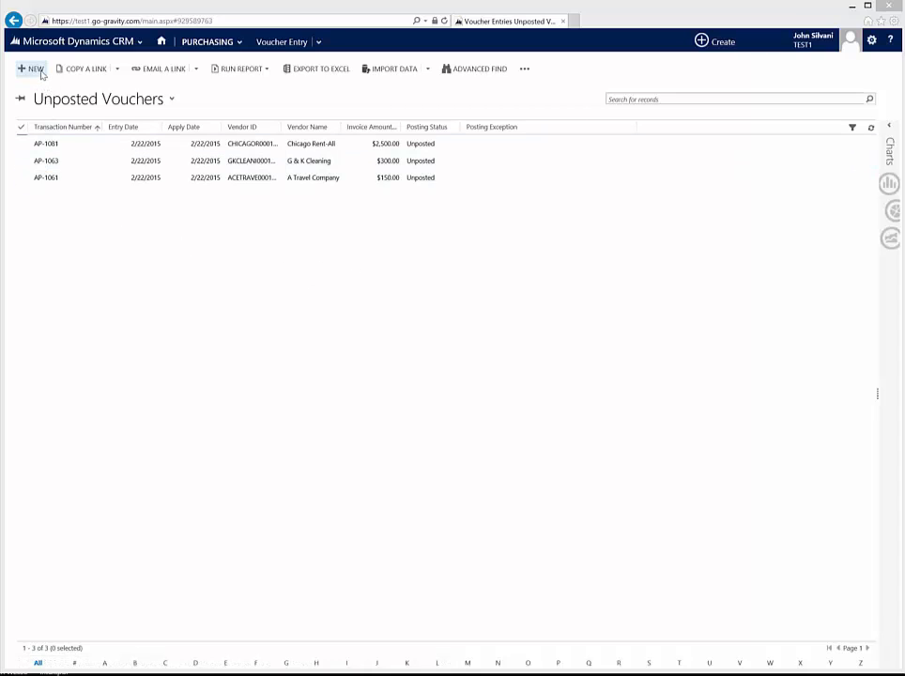
# Create a new voucher entry with transaction mode Bill for the vendor A Travel Company, looked up with "ace"
pyautogui.click(38, 71)
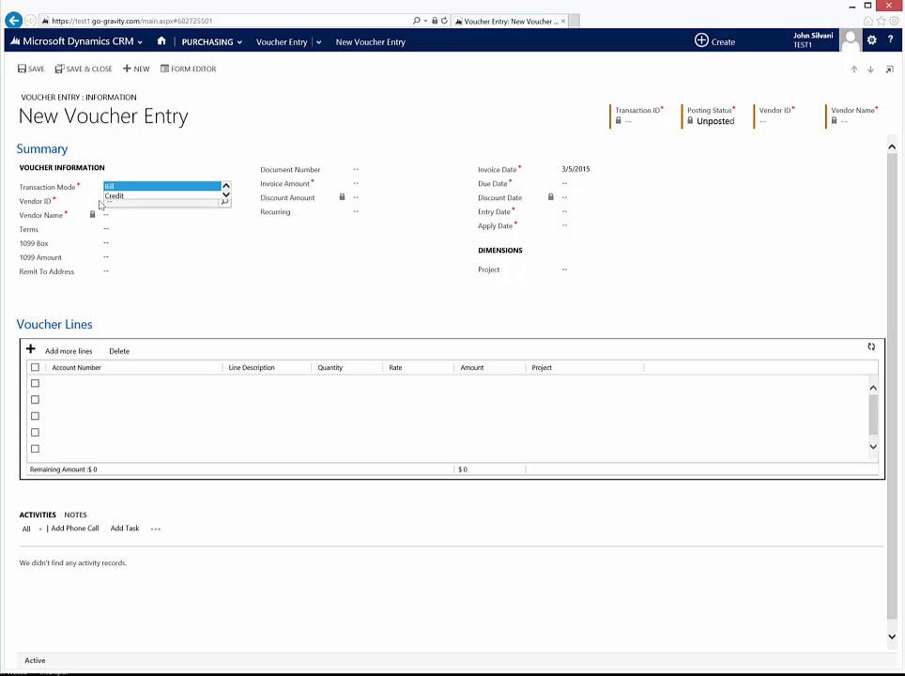
pyautogui.click(105, 203)
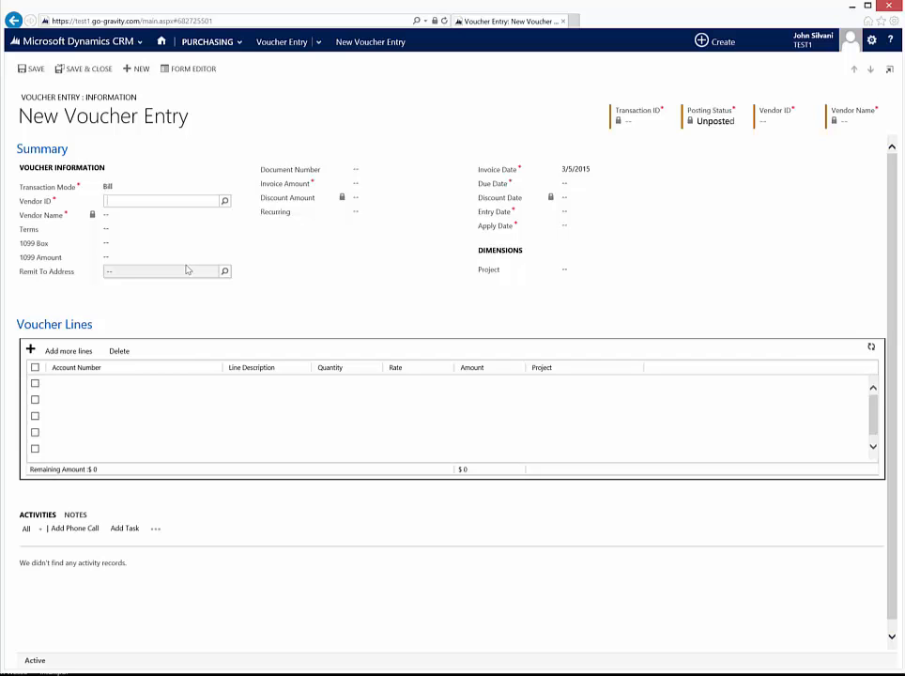
pyautogui.write('ace')
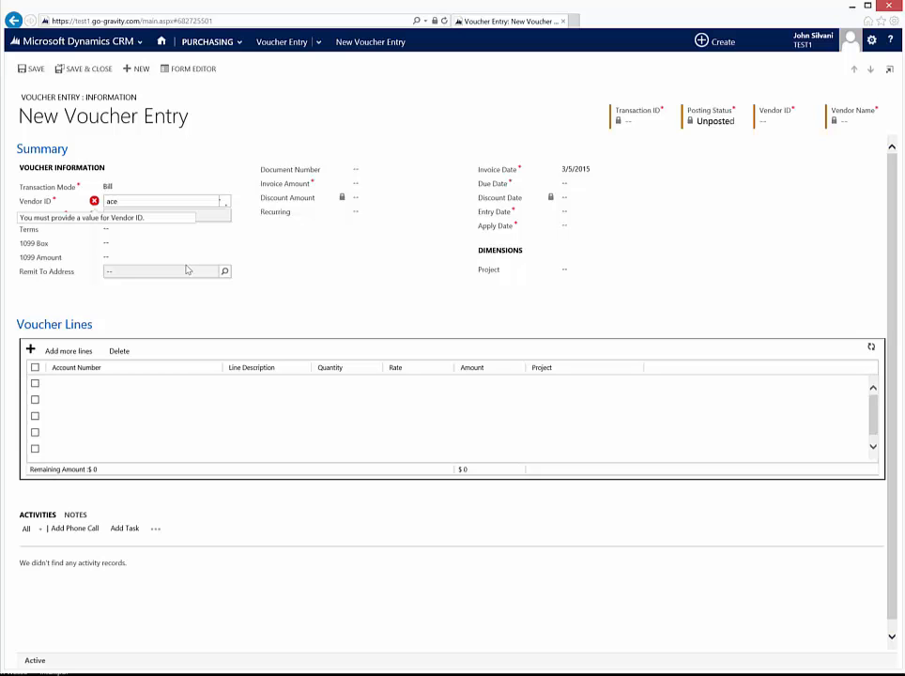
pyautogui.press('Return')
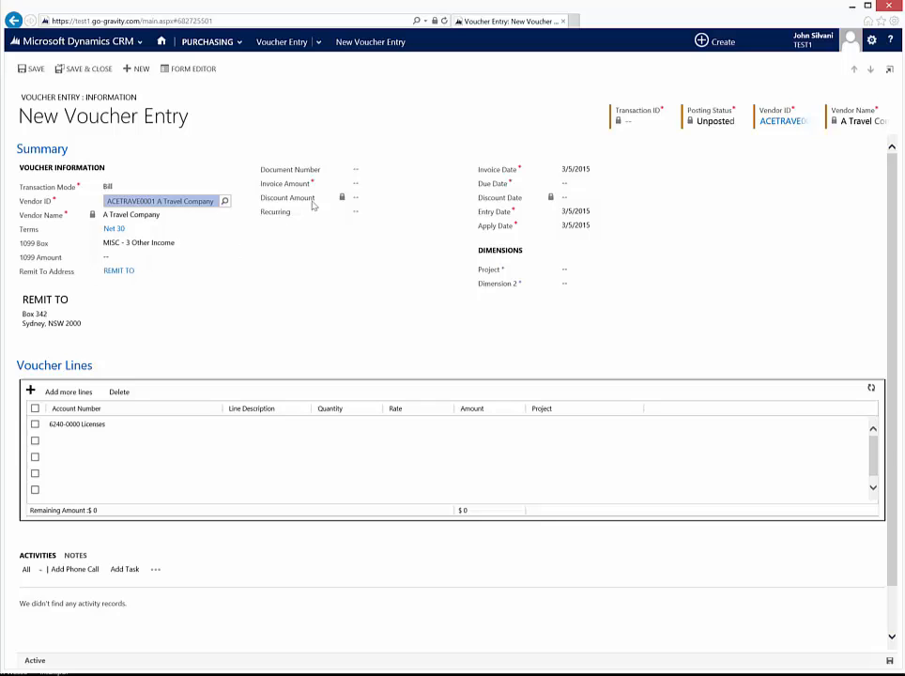
# Enter document number 123456 and an invoice amount of $500 on the voucher, accepting the duplicate document number
pyautogui.click(355, 183)
pyautogui.click(365, 171)
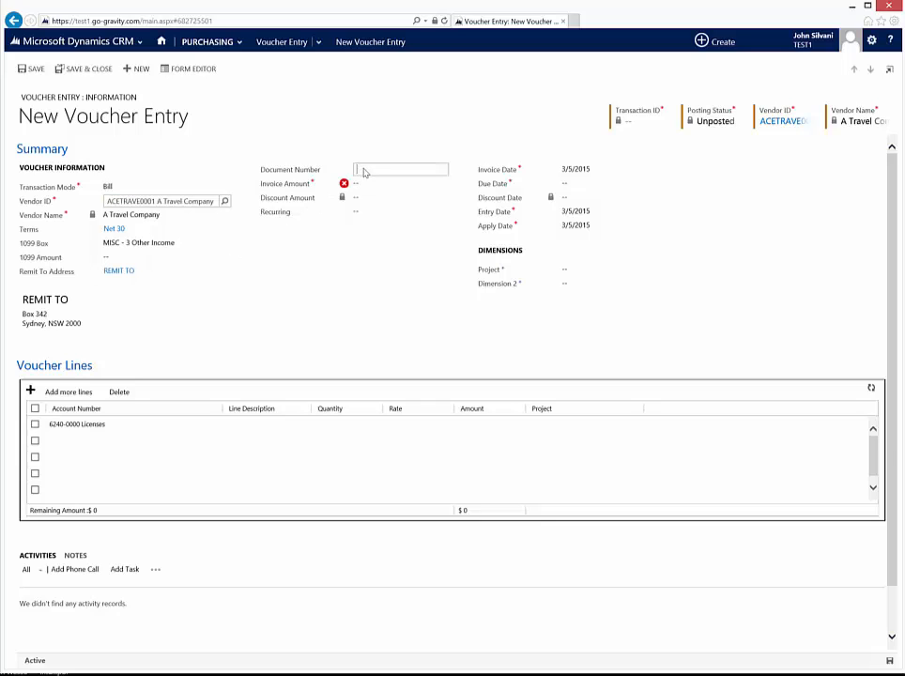
pyautogui.write('123456')
pyautogui.press('Tab')
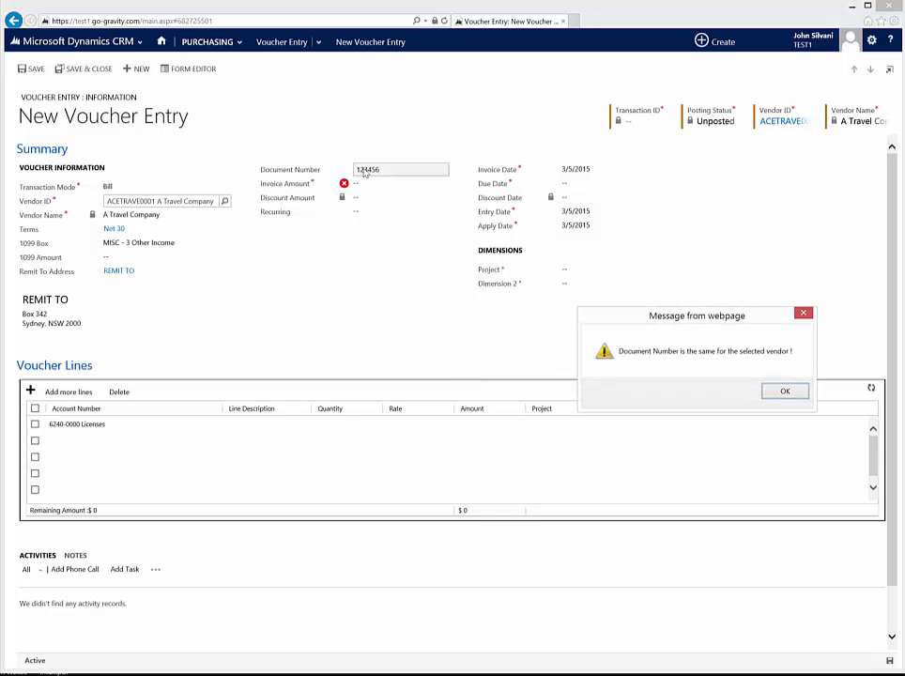
pyautogui.click(783, 392)
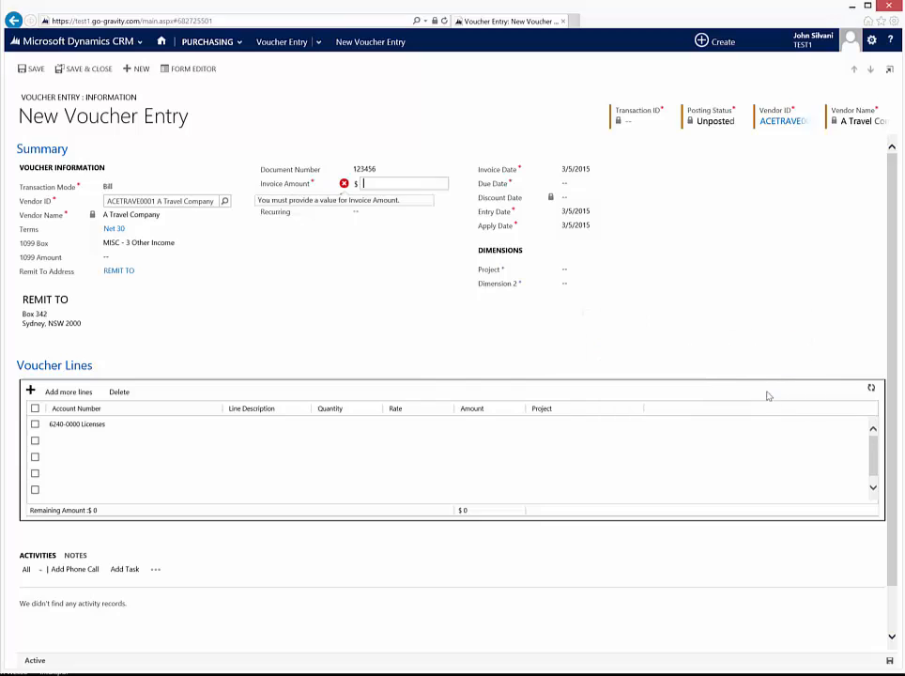
pyautogui.write('500')
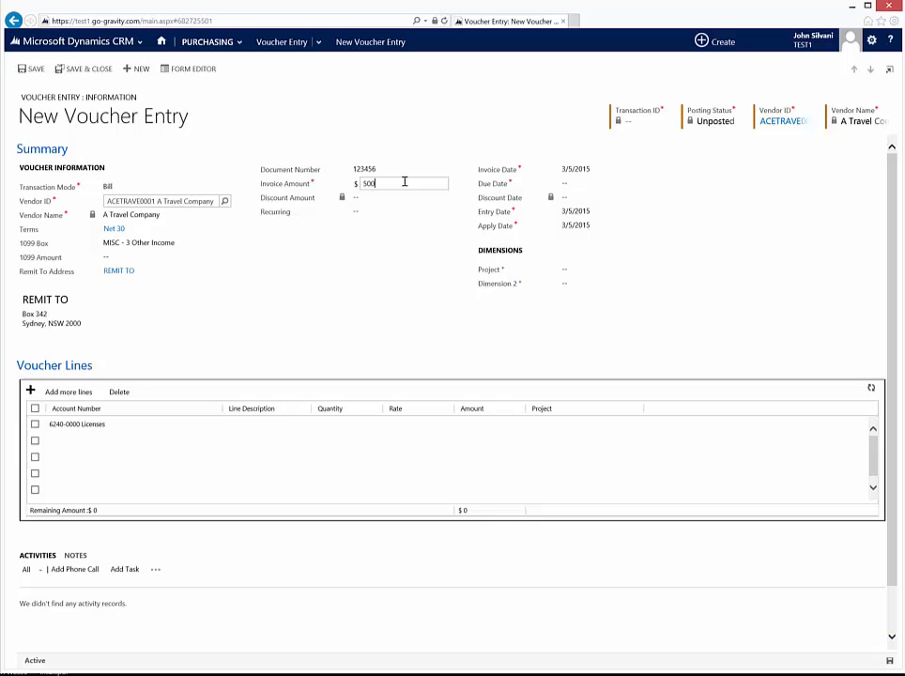
pyautogui.press('Tab')
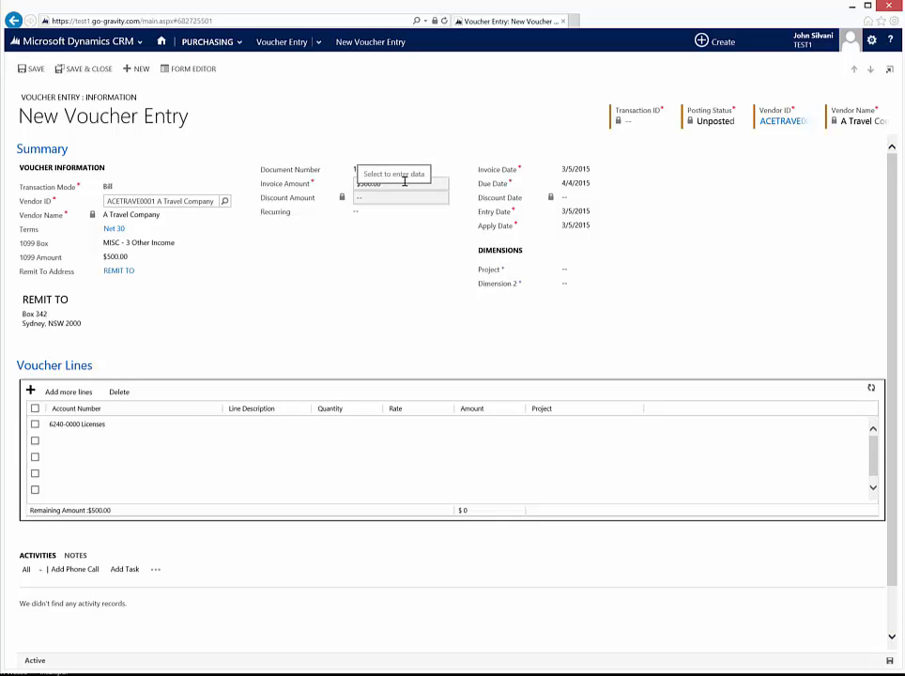
pyautogui.press('Tab')
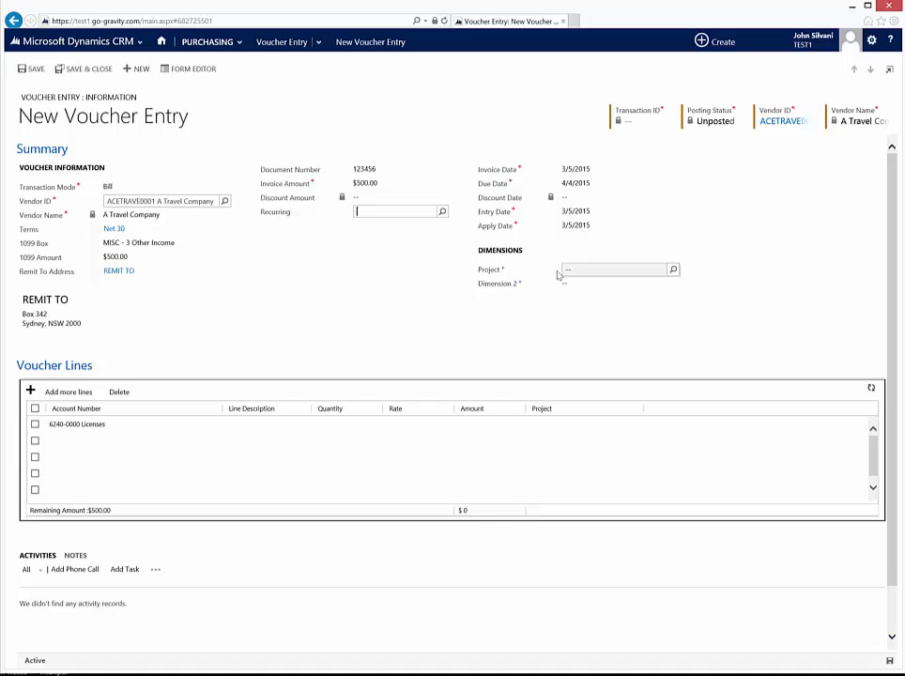
# Fill in the 6240-0000 Licenses voucher line with description "tables", quantity 1 and rate 500
pyautogui.click(239, 425)
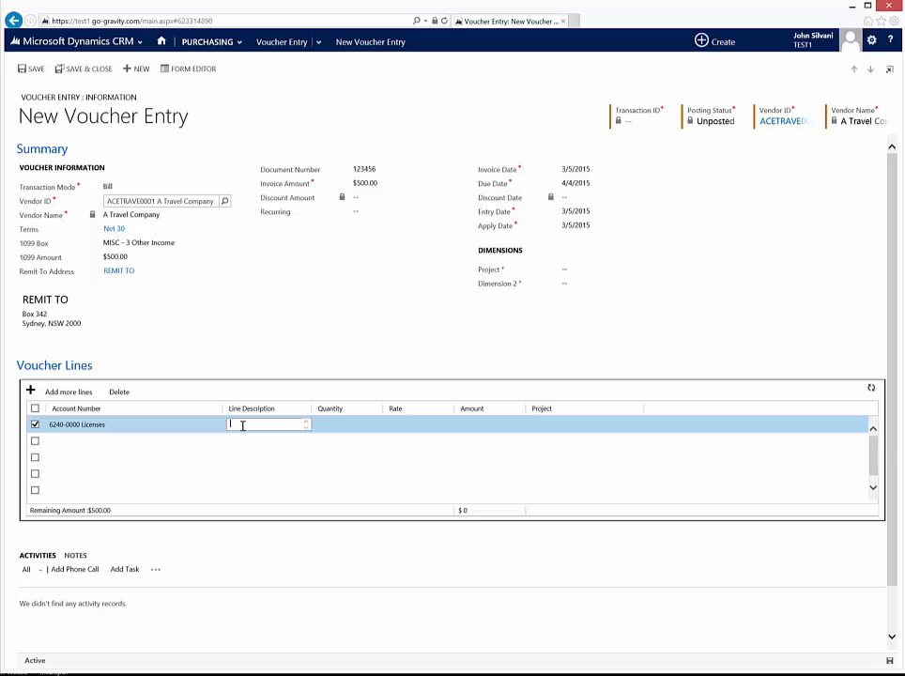
pyautogui.write('tablet')
pyautogui.press('Tab')
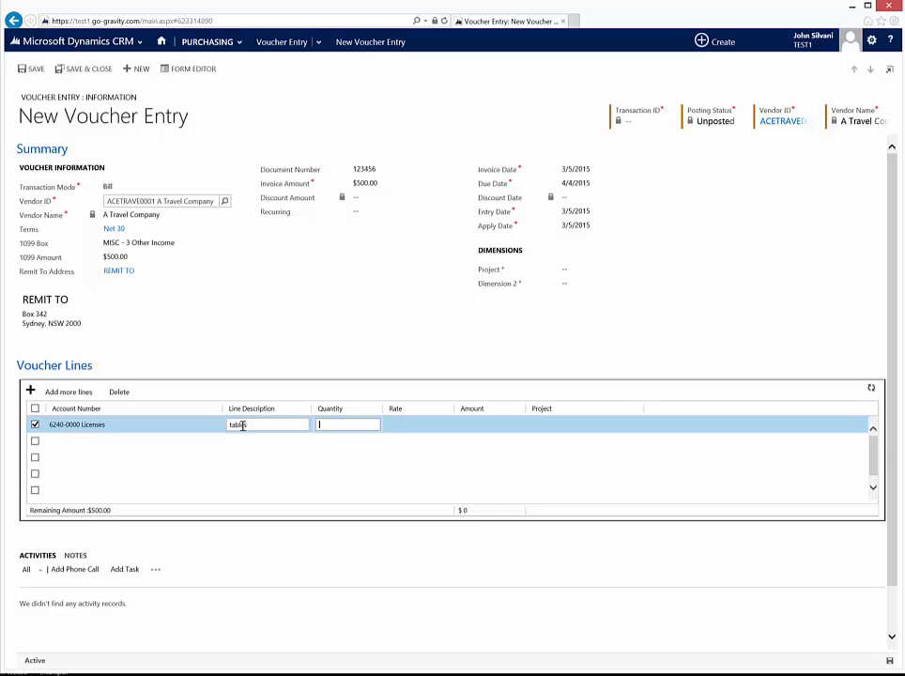
pyautogui.write('1')
pyautogui.press('Tab')
pyautogui.write('500')
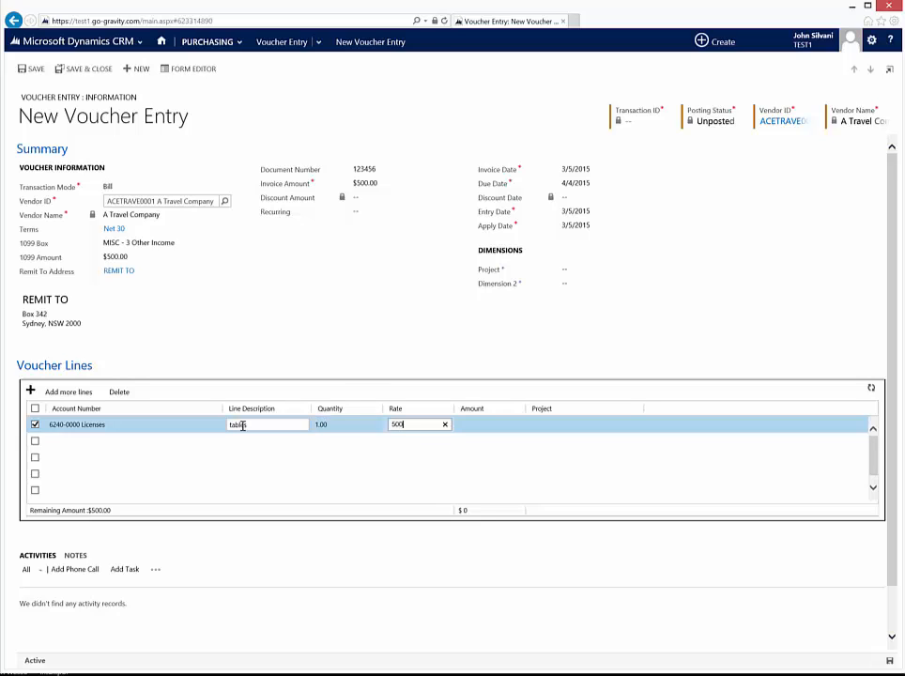
pyautogui.press('Tab')
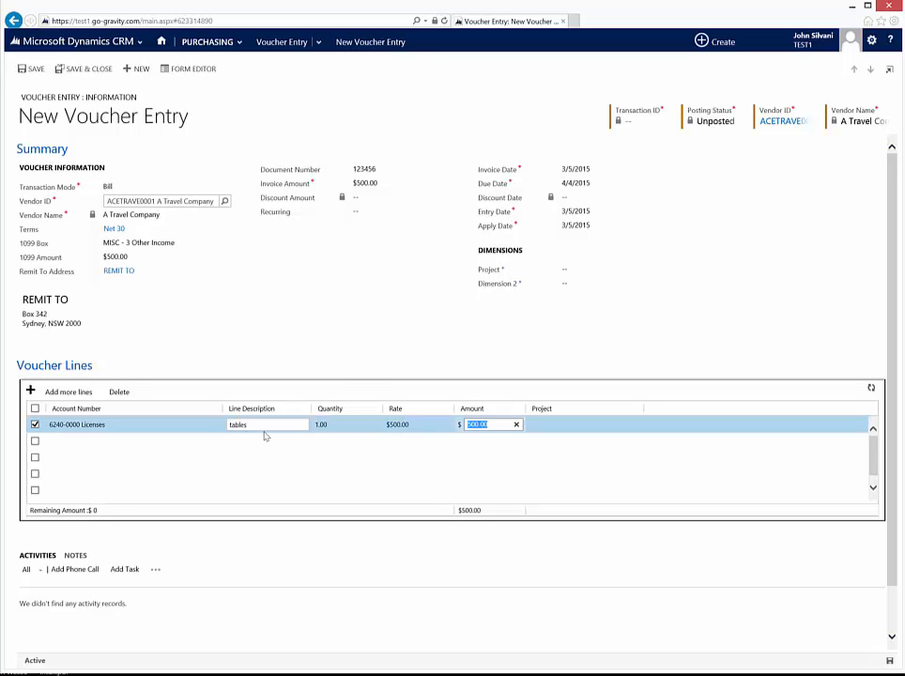
# Assign the project Smith Event to the tables voucher line
pyautogui.click(562, 427)
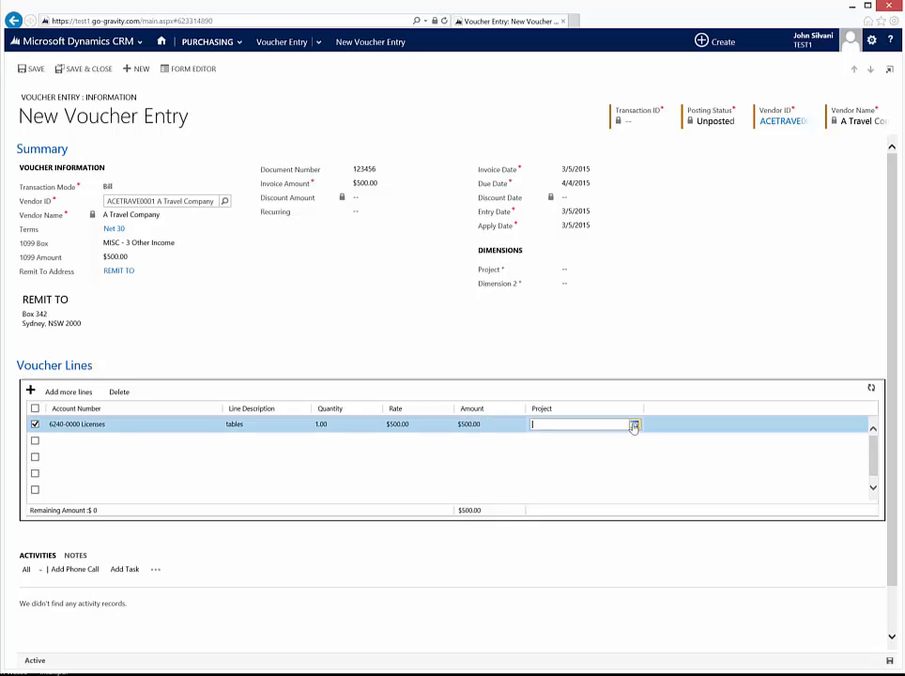
pyautogui.click(634, 426)
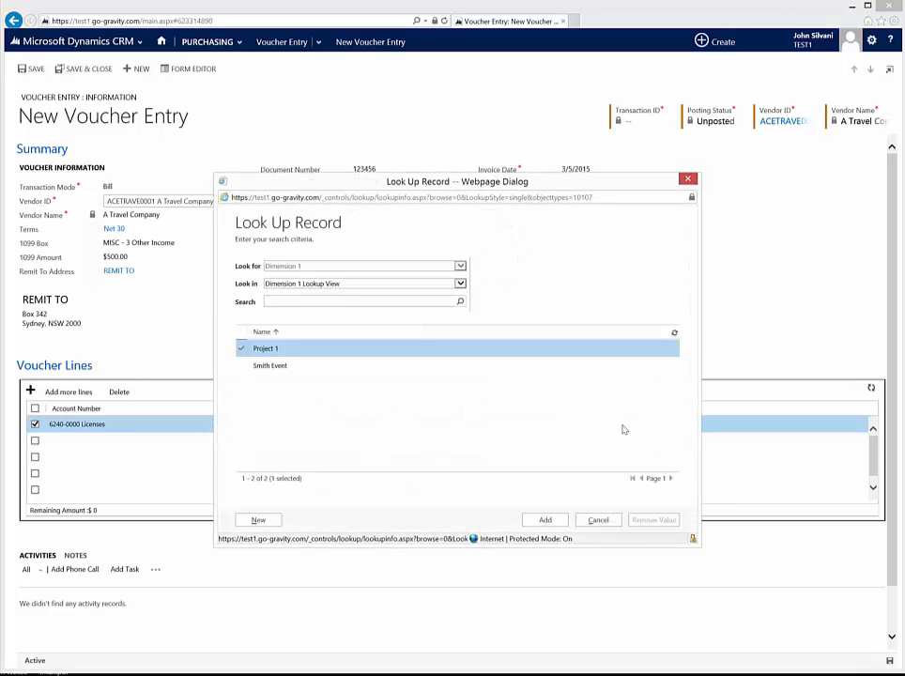
pyautogui.click(372, 369)
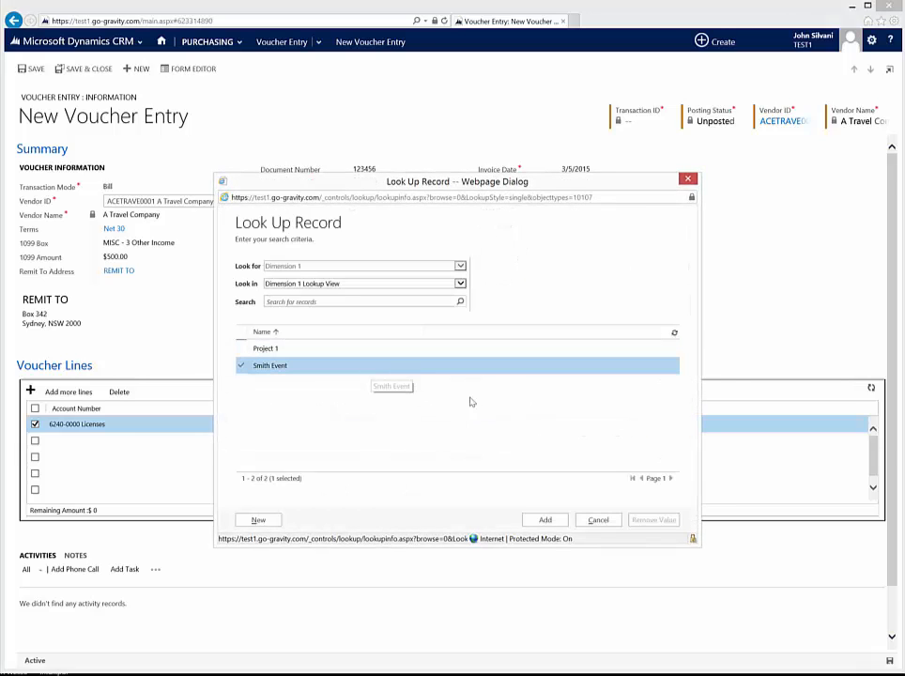
pyautogui.click(545, 518)
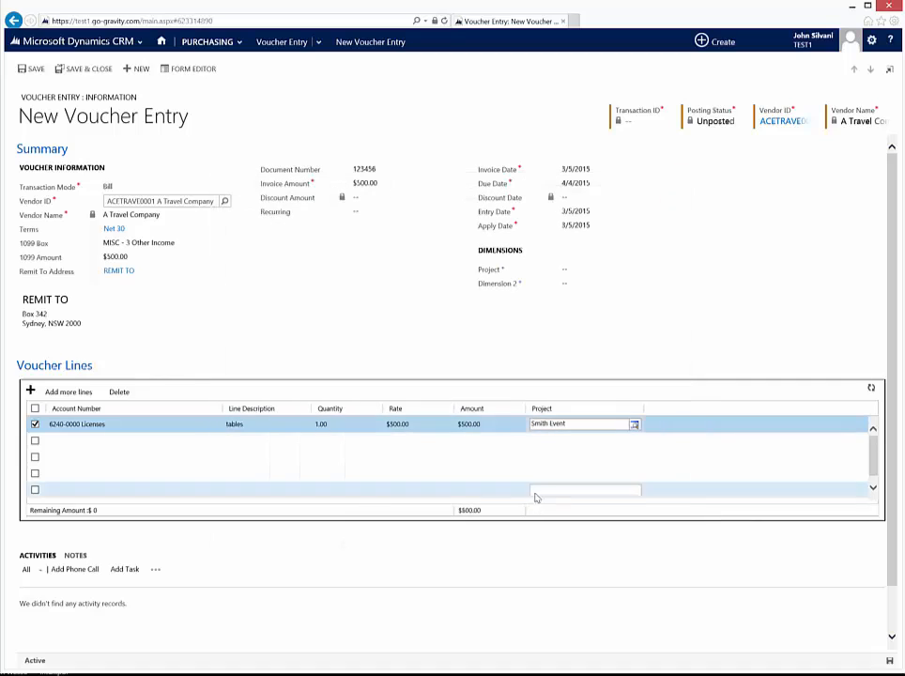
pyautogui.click(511, 441)
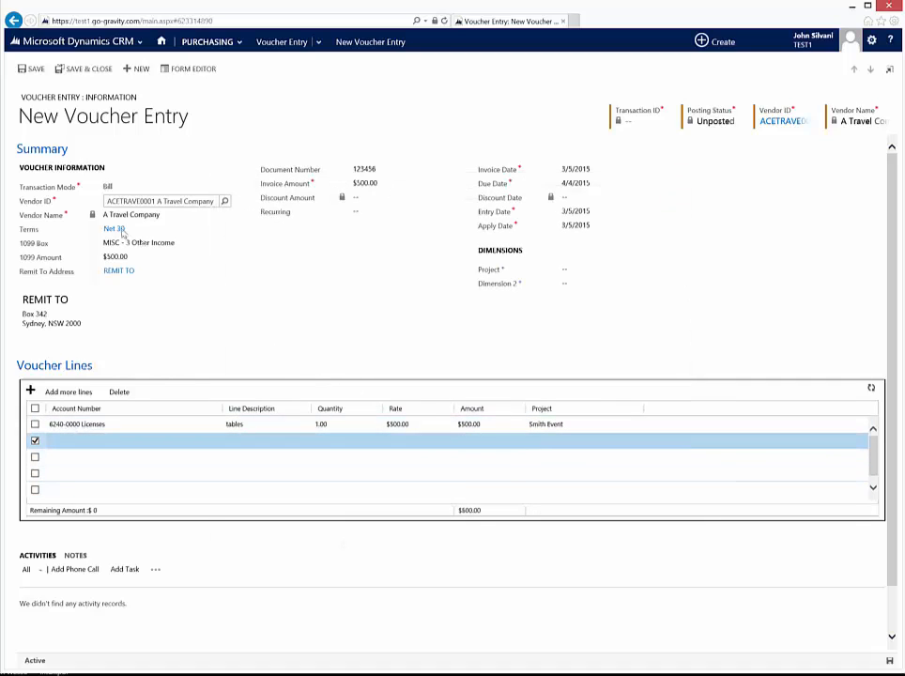
# Save the voucher and post it
pyautogui.click(34, 69)
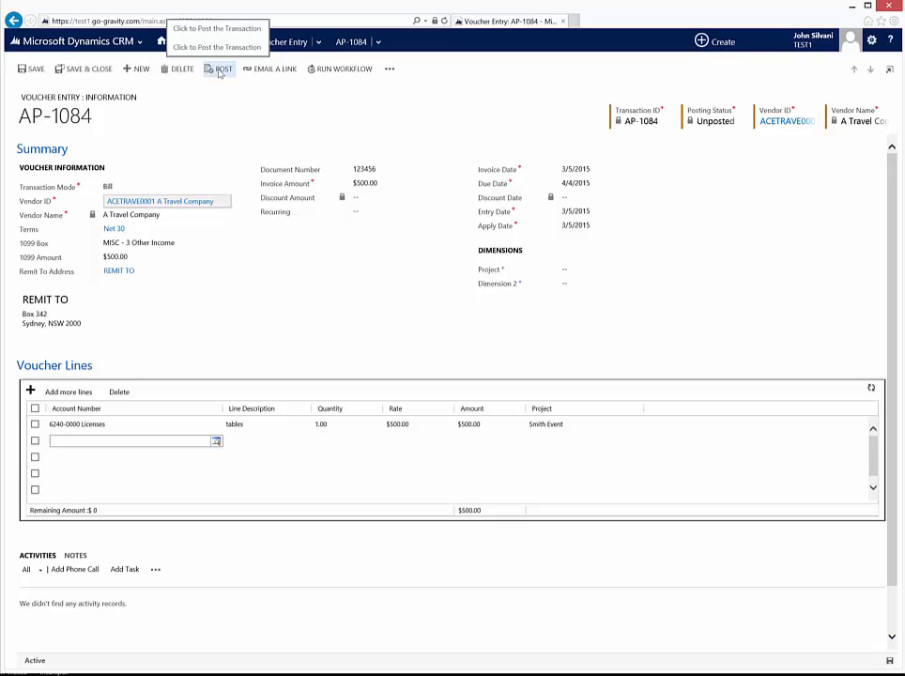
pyautogui.click(221, 69)
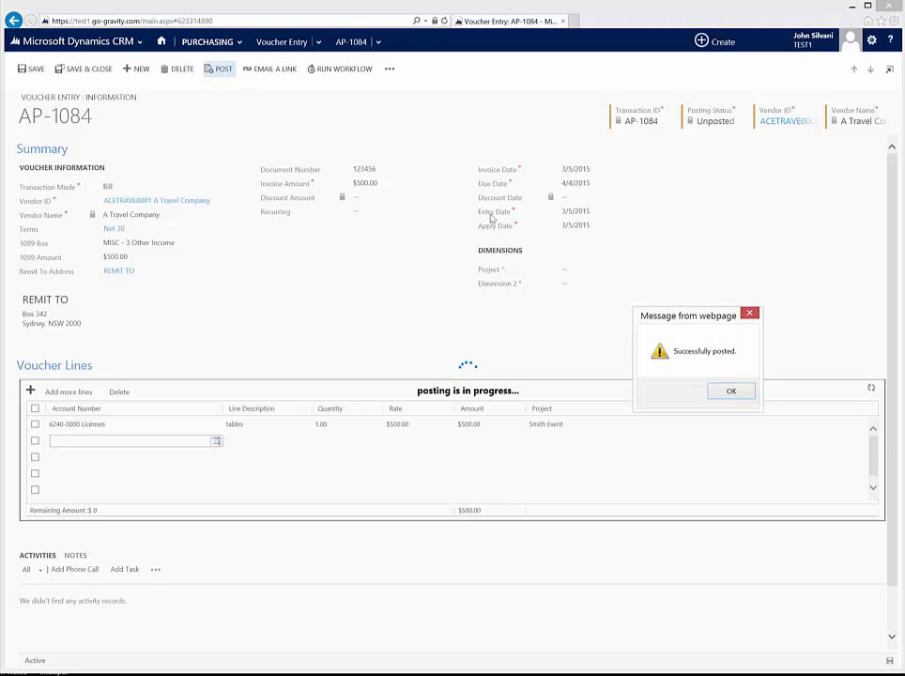
pyautogui.click(728, 393)
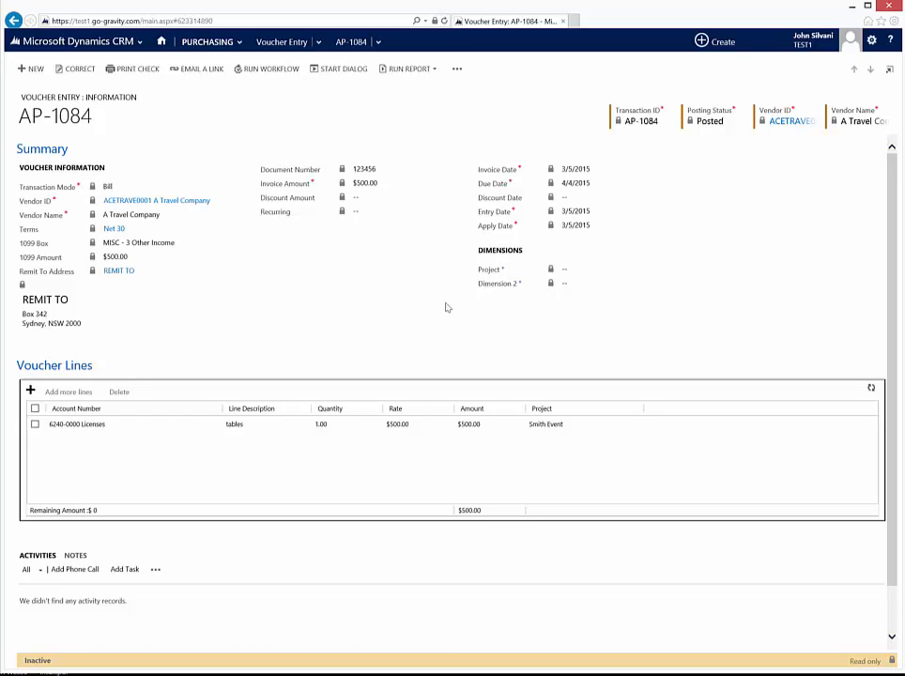
# Pay the posted voucher by check from the Bank Of America account, using the batch name JSS
pyautogui.click(147, 74)
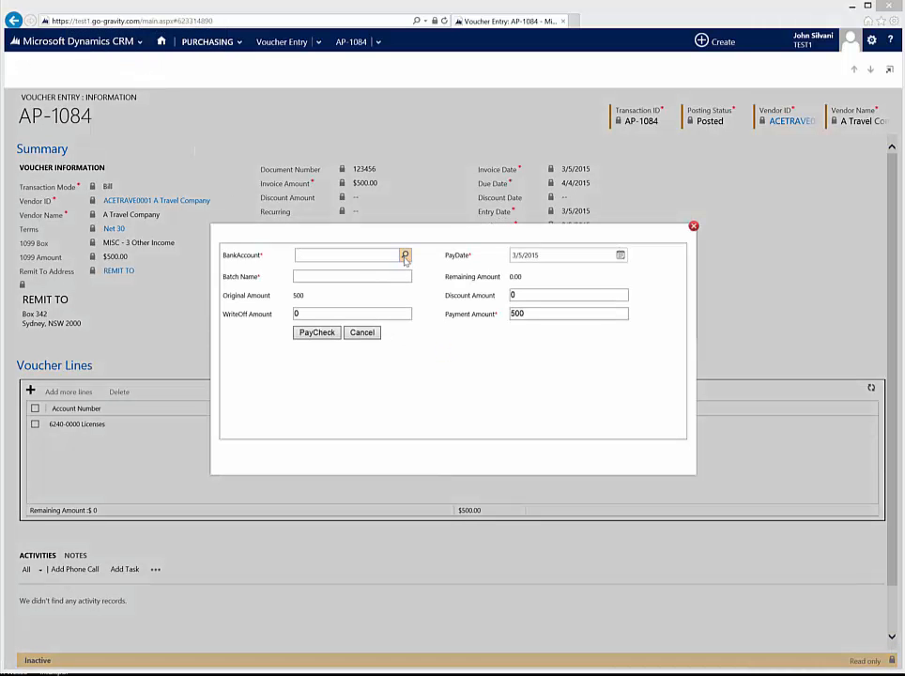
pyautogui.click(404, 255)
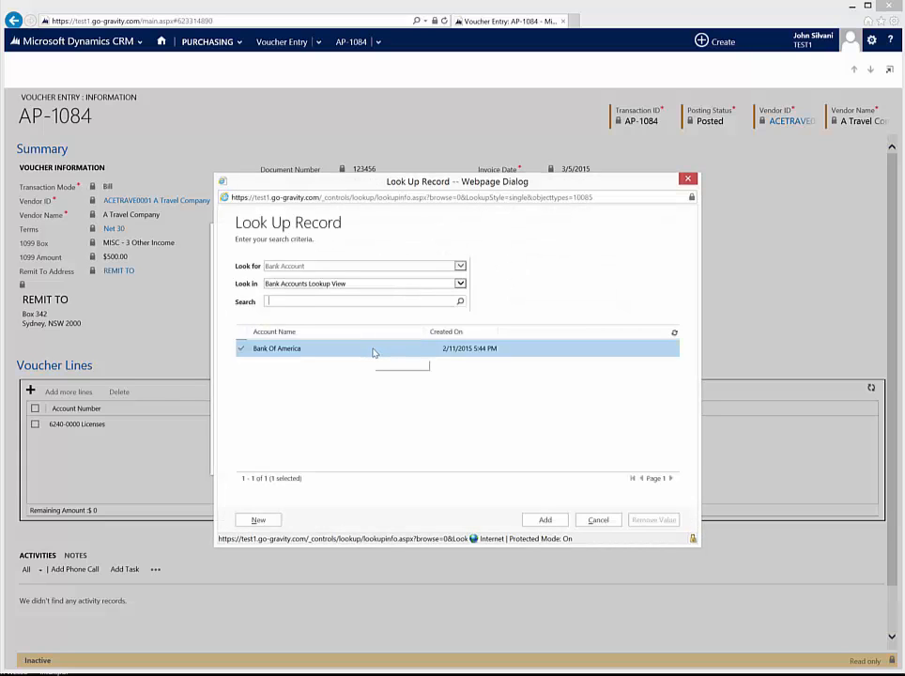
pyautogui.doubleClick(373, 352)
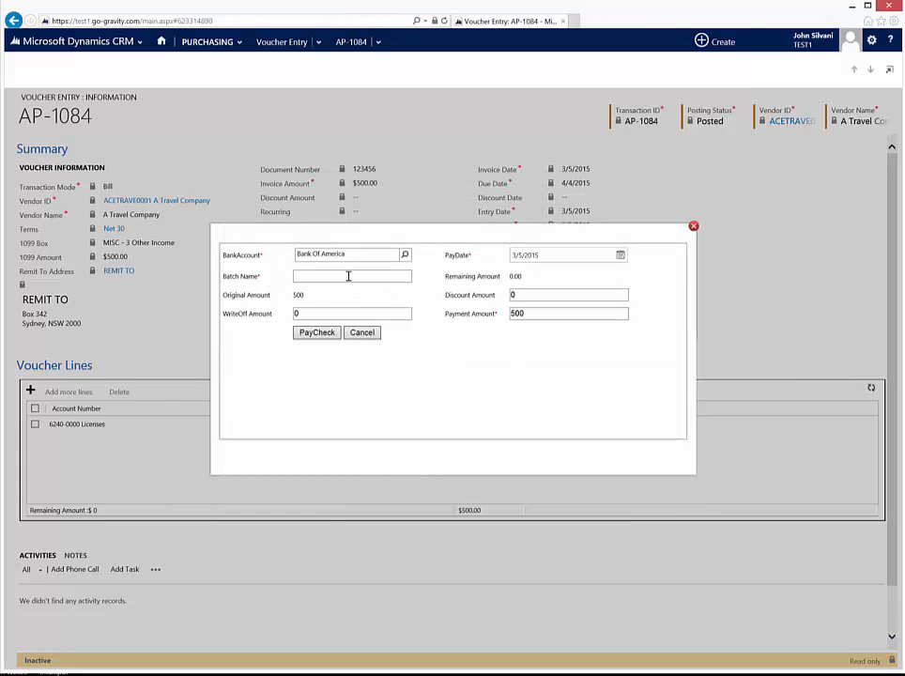
pyautogui.write('JSS')
pyautogui.press('Tab')
pyautogui.click(327, 334)
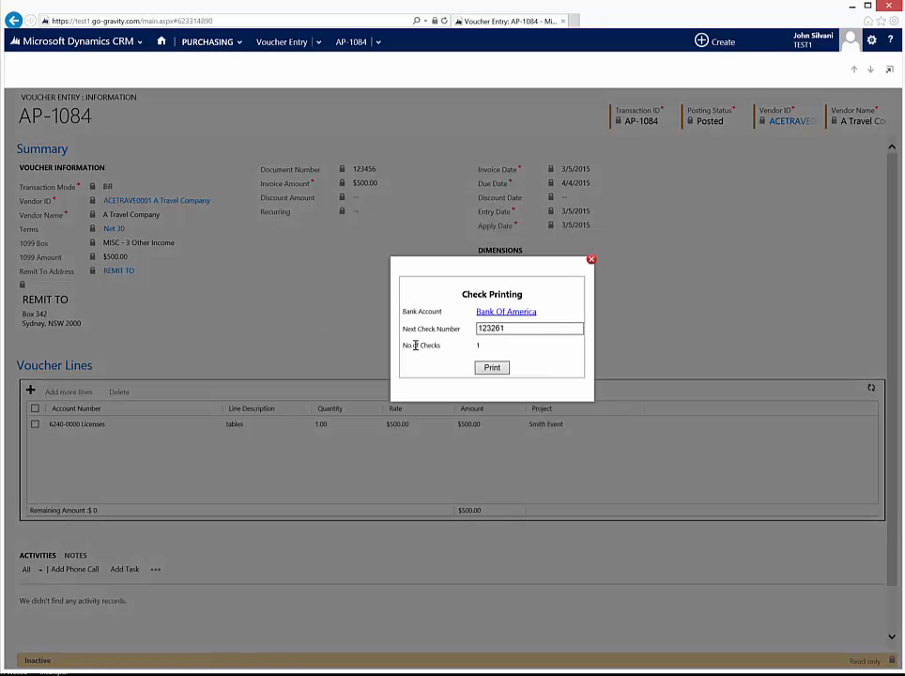
# Print the check with the proposed next check number and open Checks.pdf to review it, closing it again
pyautogui.click(492, 368)
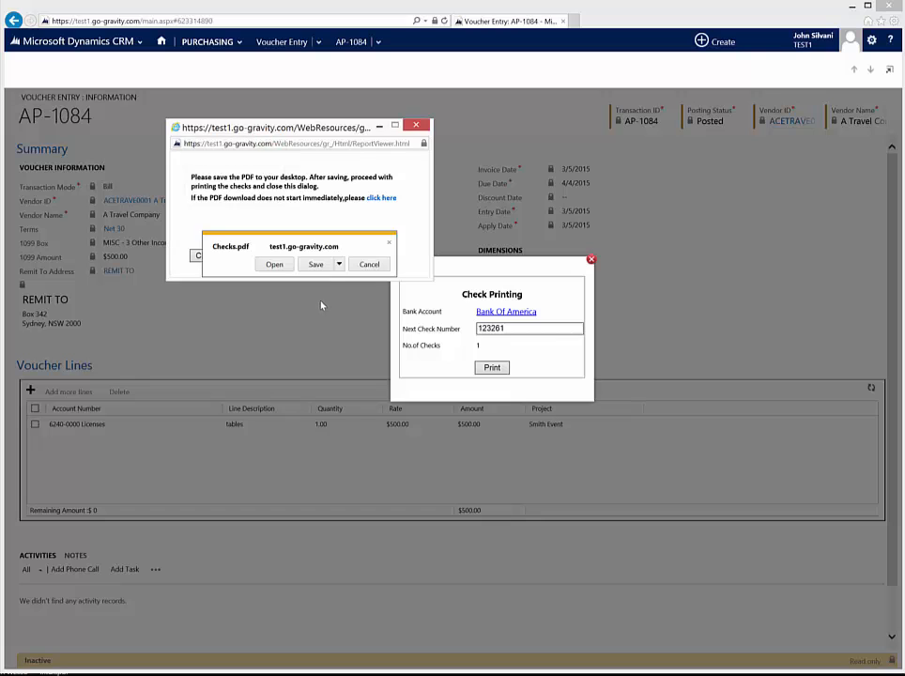
pyautogui.click(291, 267)
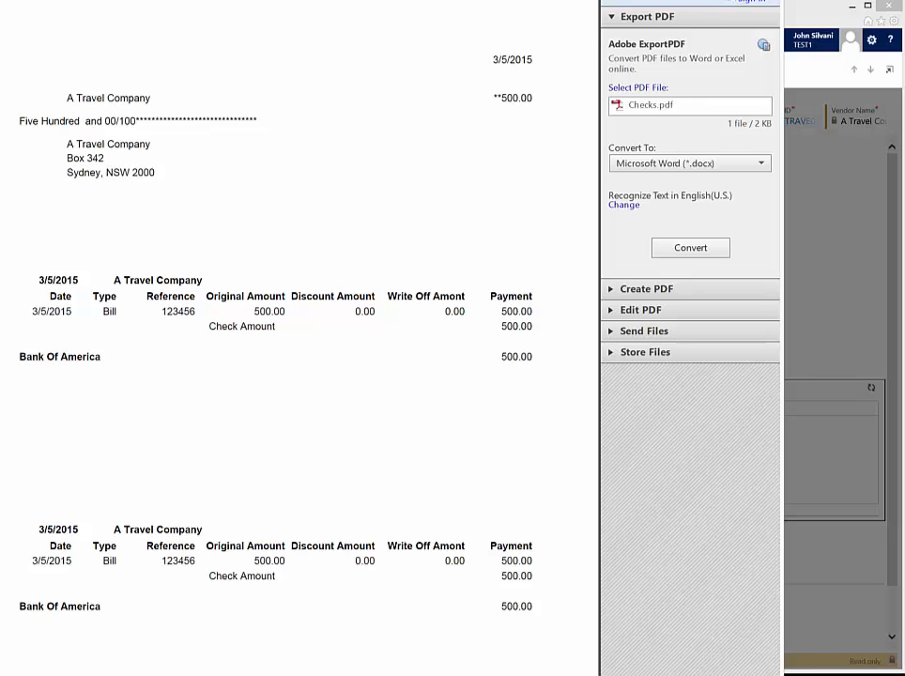
pyautogui.click(762, 1)
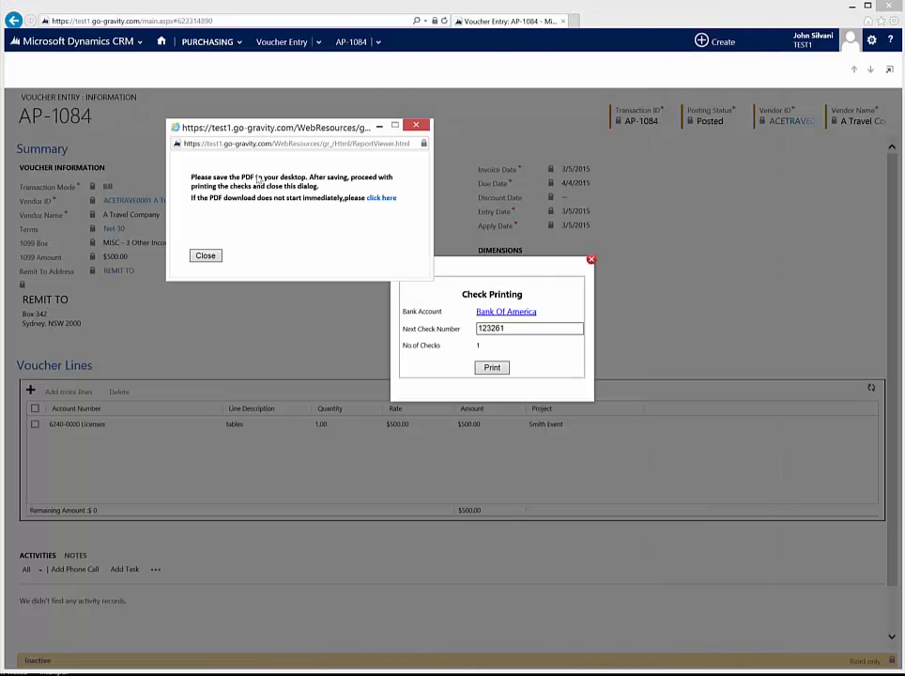
# Close the PDF download window and confirm that all checks printed correctly
pyautogui.click(204, 256)
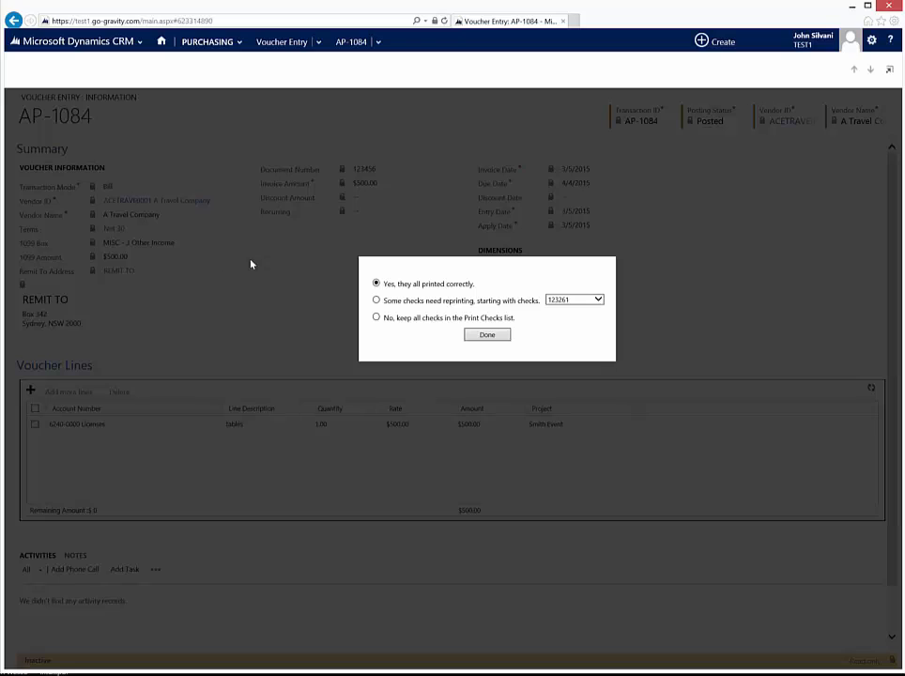
pyautogui.click(478, 334)
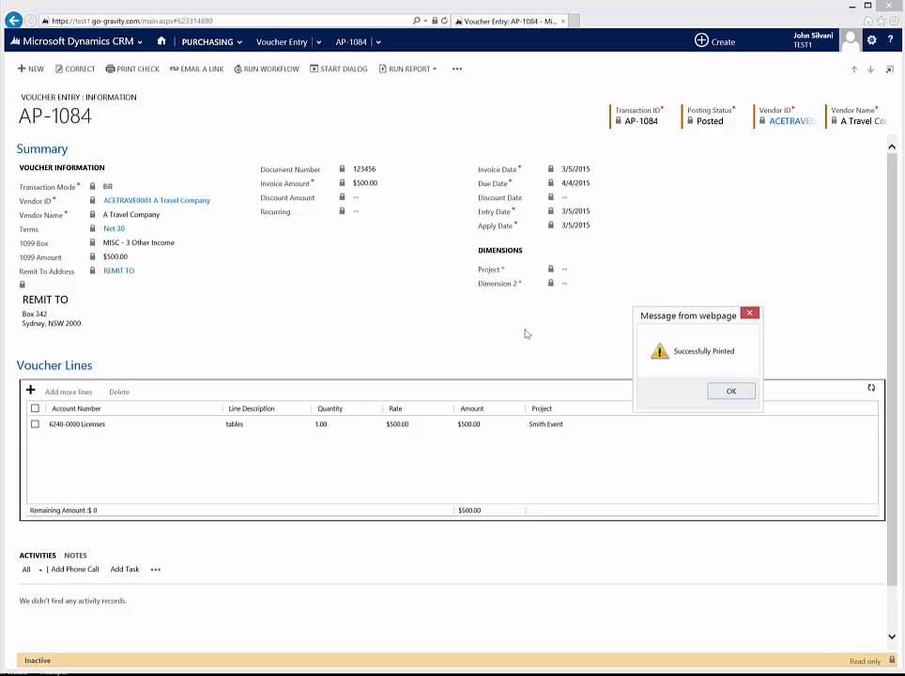
pyautogui.click(743, 395)
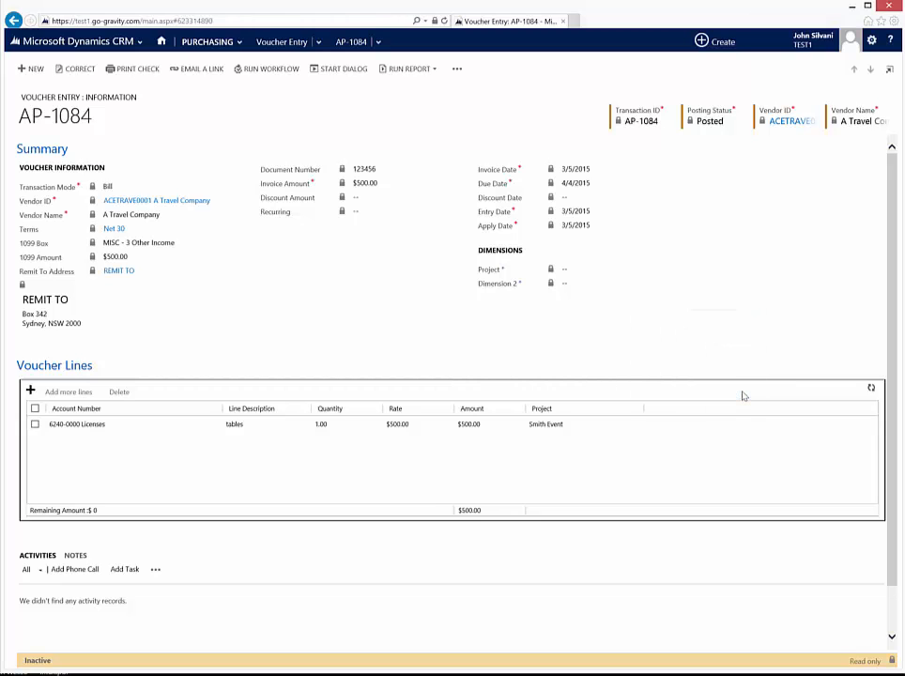